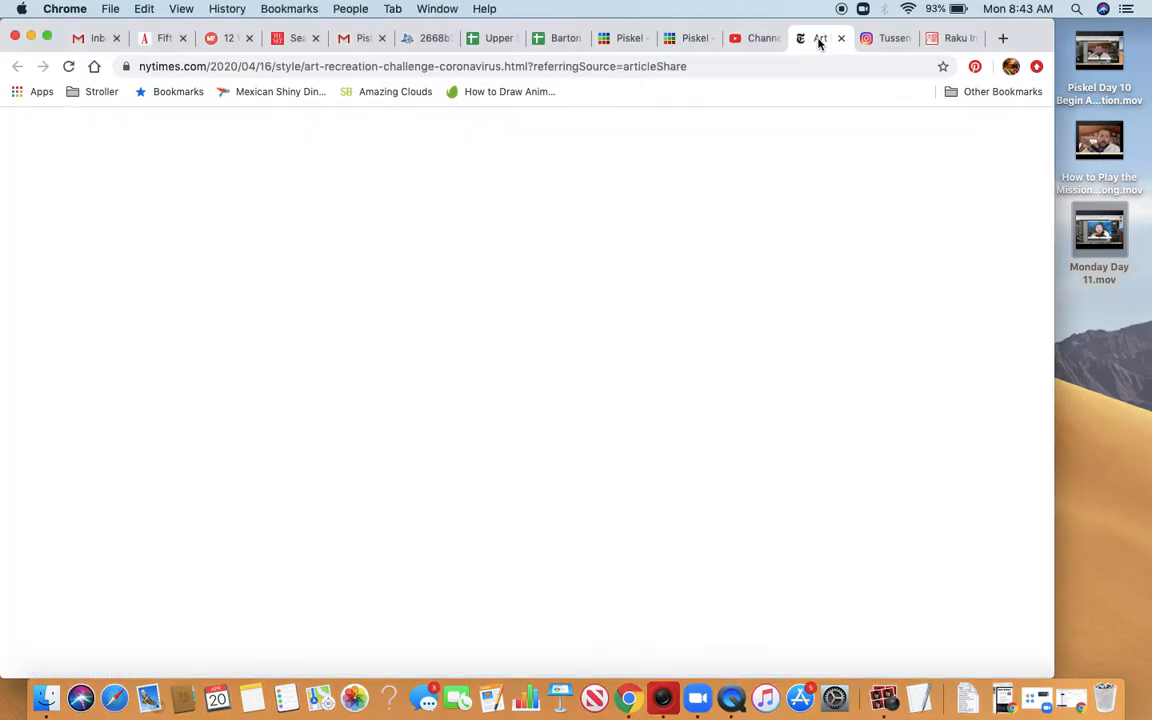
Look through the New York Times article on the Instagram art recreation challenge, including its headline, lead photo pair and further recreations.
{"action": "scroll", "coordinate": [658, 321], "scroll_direction": "up", "scroll_amount": 10}
{"action": "scroll", "coordinate": [658, 321], "scroll_direction": "up", "scroll_amount": 3}
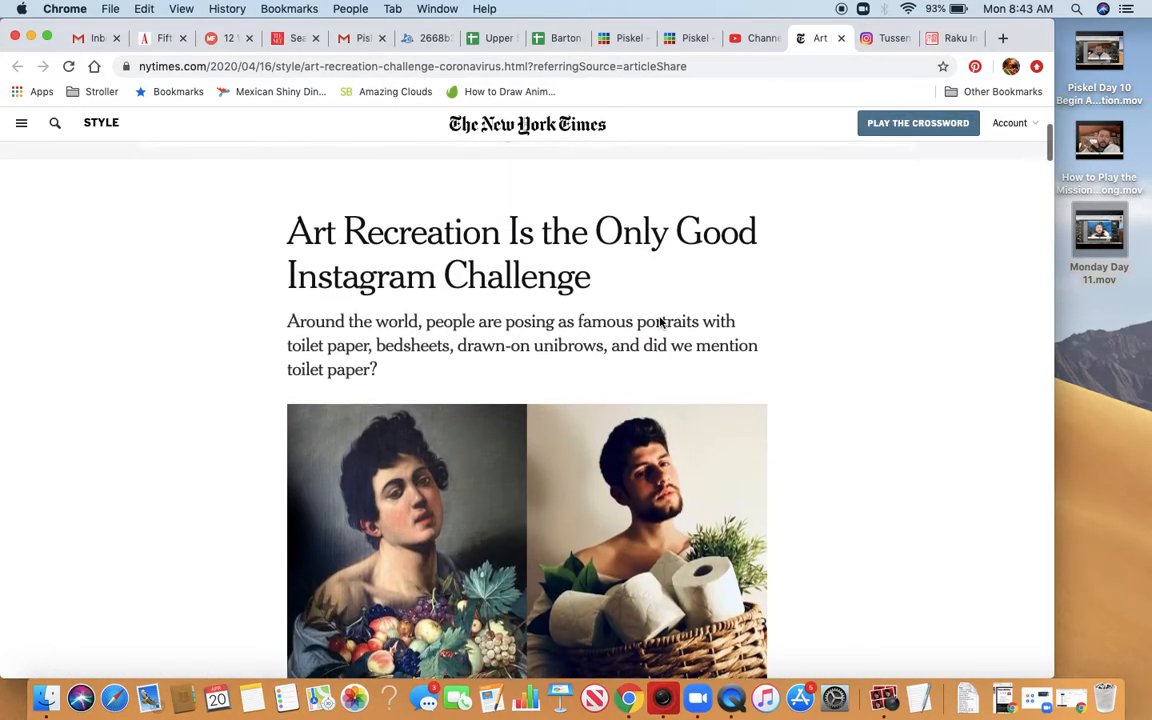
{"action": "scroll", "coordinate": [658, 321], "scroll_direction": "down", "scroll_amount": 1}
{"action": "scroll", "coordinate": [660, 322], "scroll_direction": "down", "scroll_amount": 2}
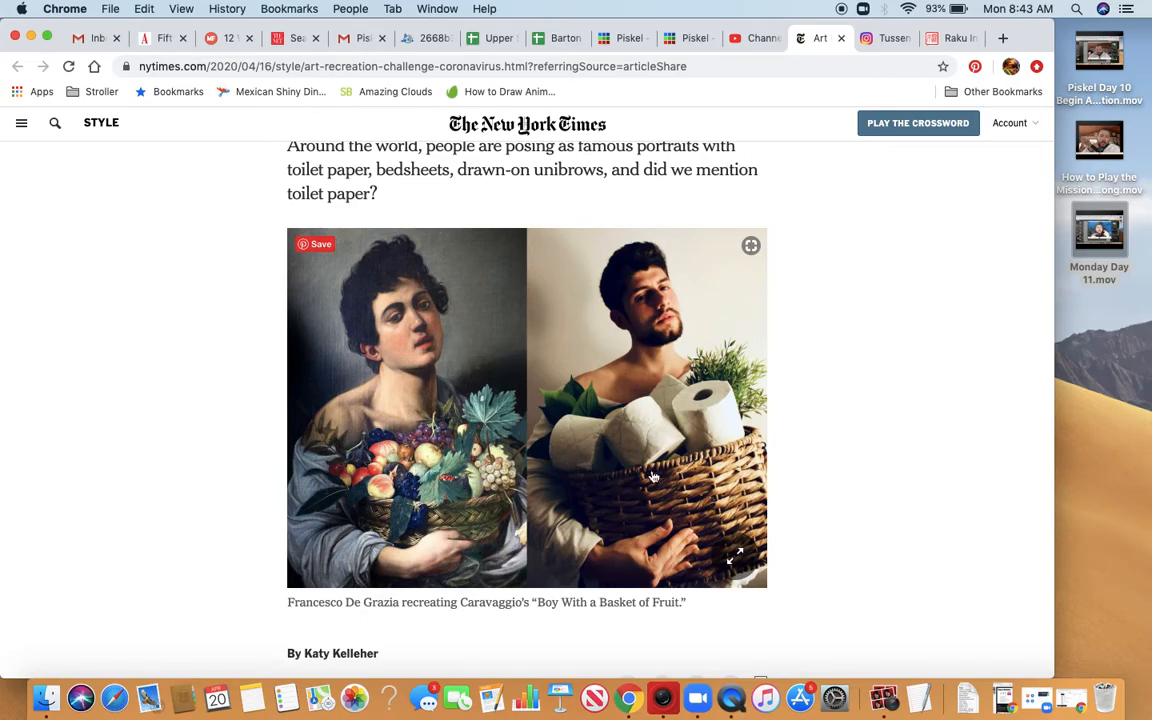
{"action": "scroll", "coordinate": [620, 450], "scroll_direction": "down", "scroll_amount": 5}
{"action": "scroll", "coordinate": [652, 476], "scroll_direction": "down", "scroll_amount": 10}
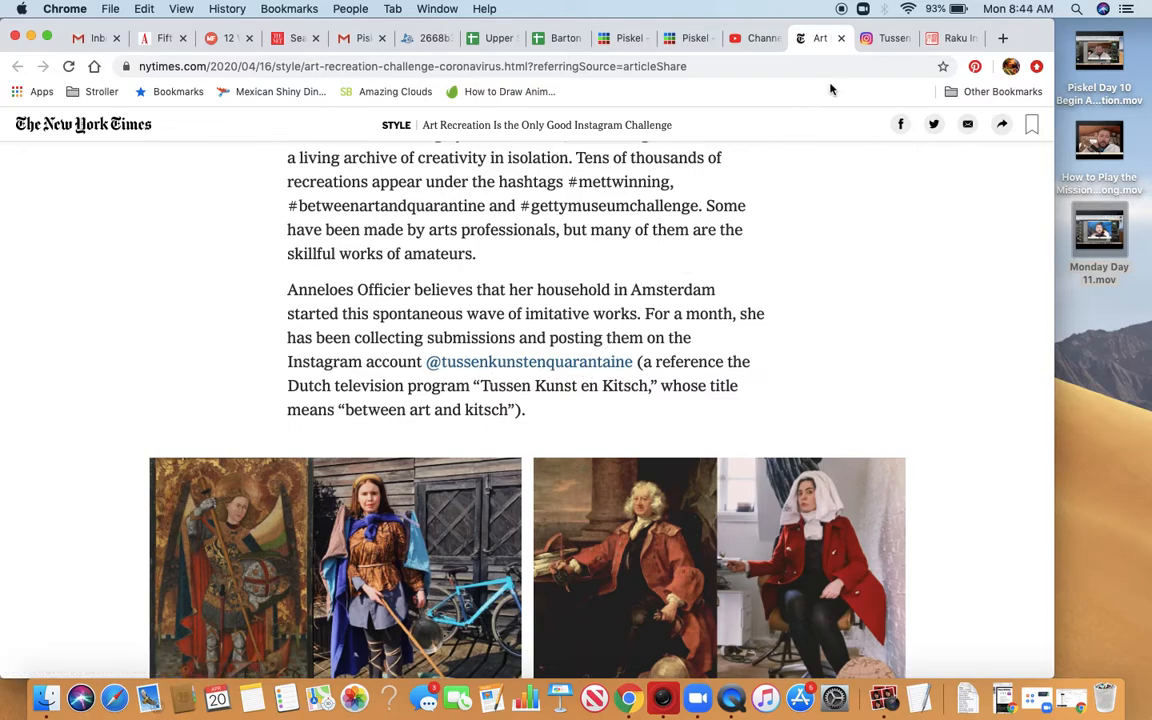
Switch to the art recreation Instagram account, browse its grid and view the post recreating the painting of a girl writing homework.
{"action": "left_click", "coordinate": [893, 38]}
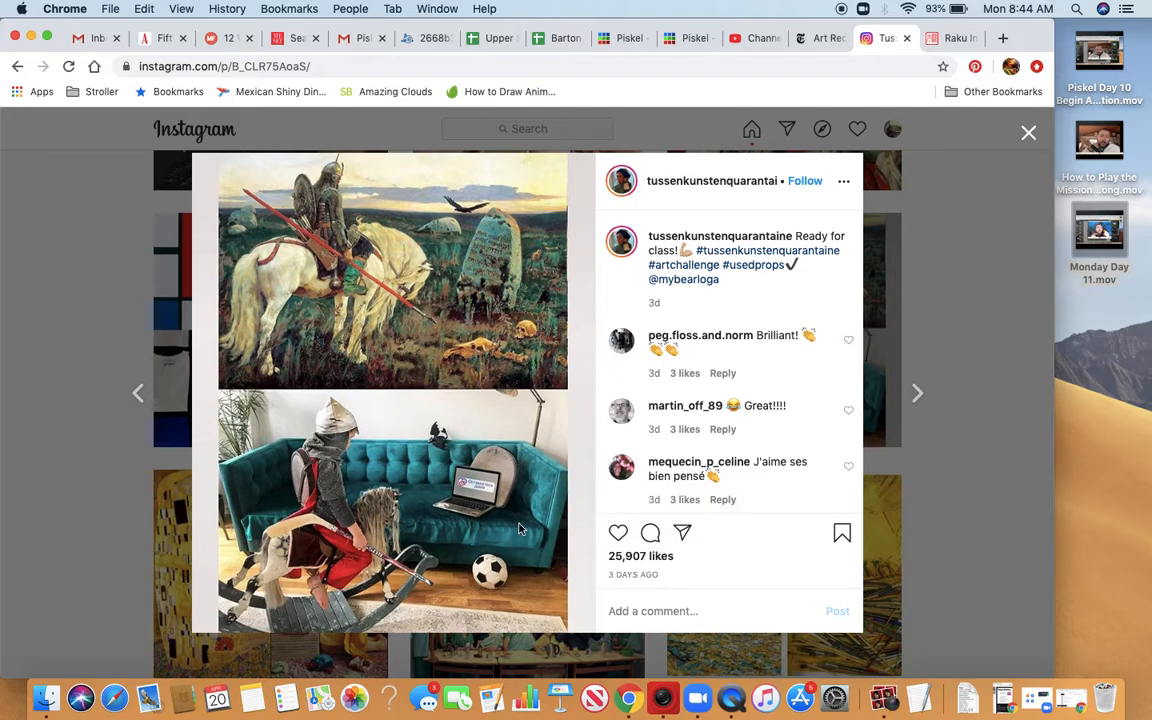
{"action": "left_click", "coordinate": [1029, 135]}
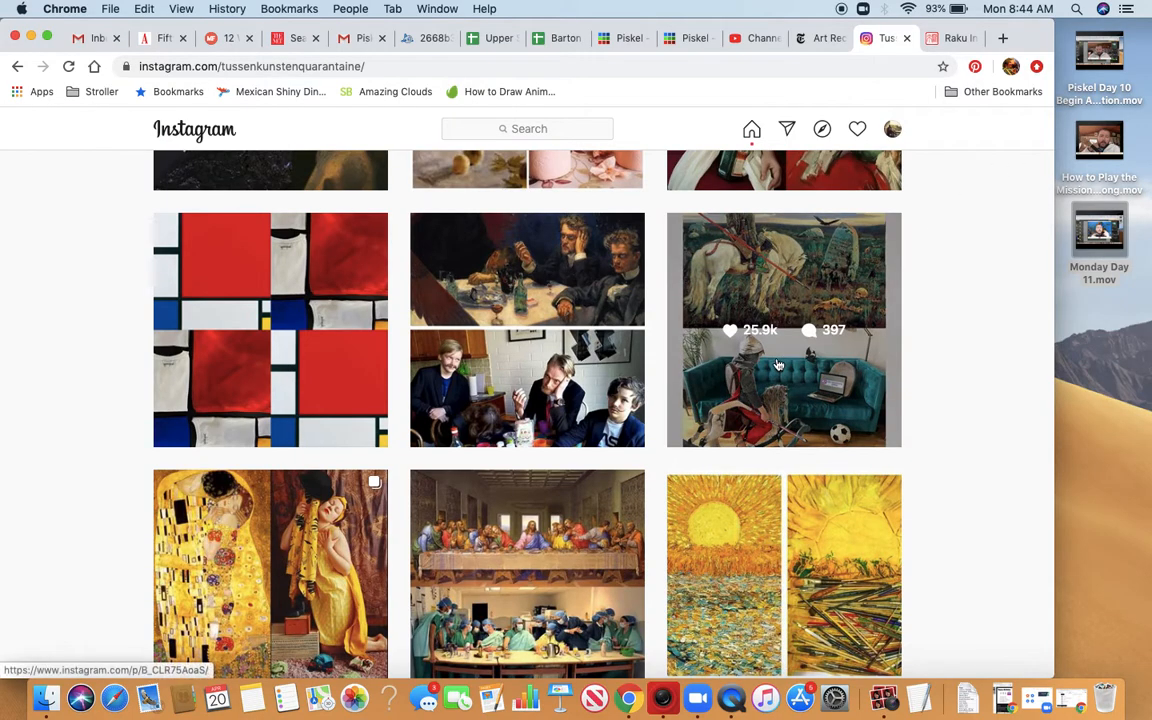
{"action": "scroll", "coordinate": [641, 433], "scroll_direction": "down", "scroll_amount": 4}
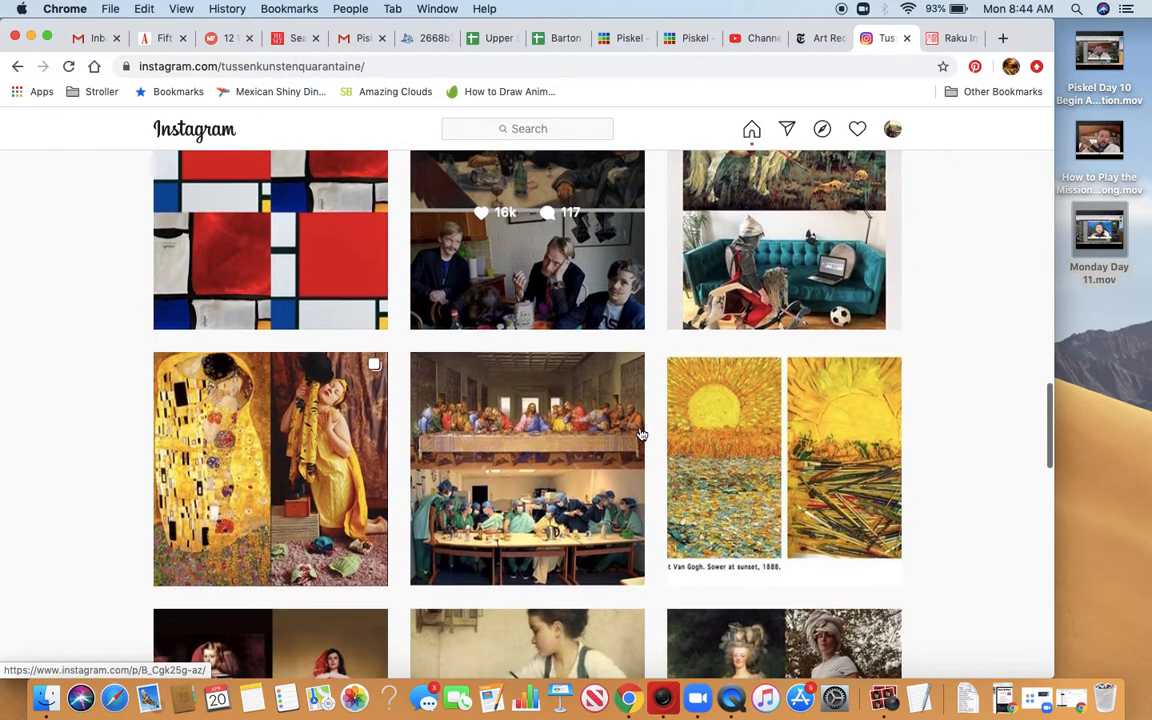
{"action": "scroll", "coordinate": [641, 433], "scroll_direction": "down", "scroll_amount": 4}
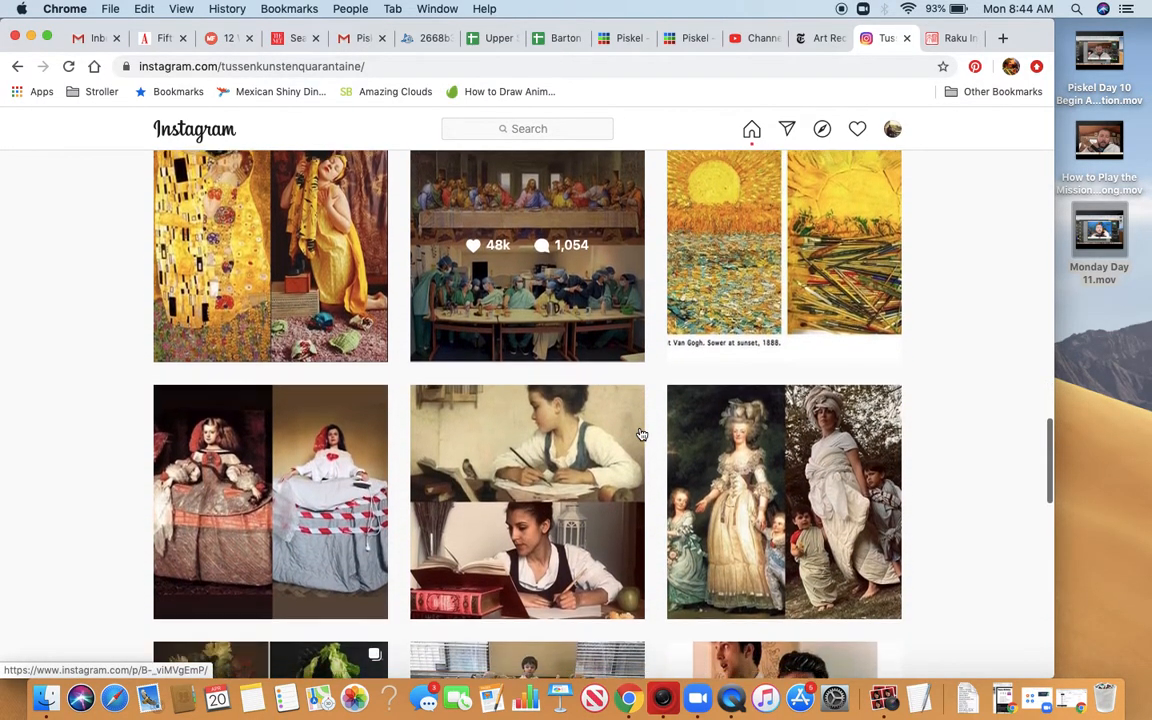
{"action": "scroll", "coordinate": [641, 433], "scroll_direction": "down", "scroll_amount": 1}
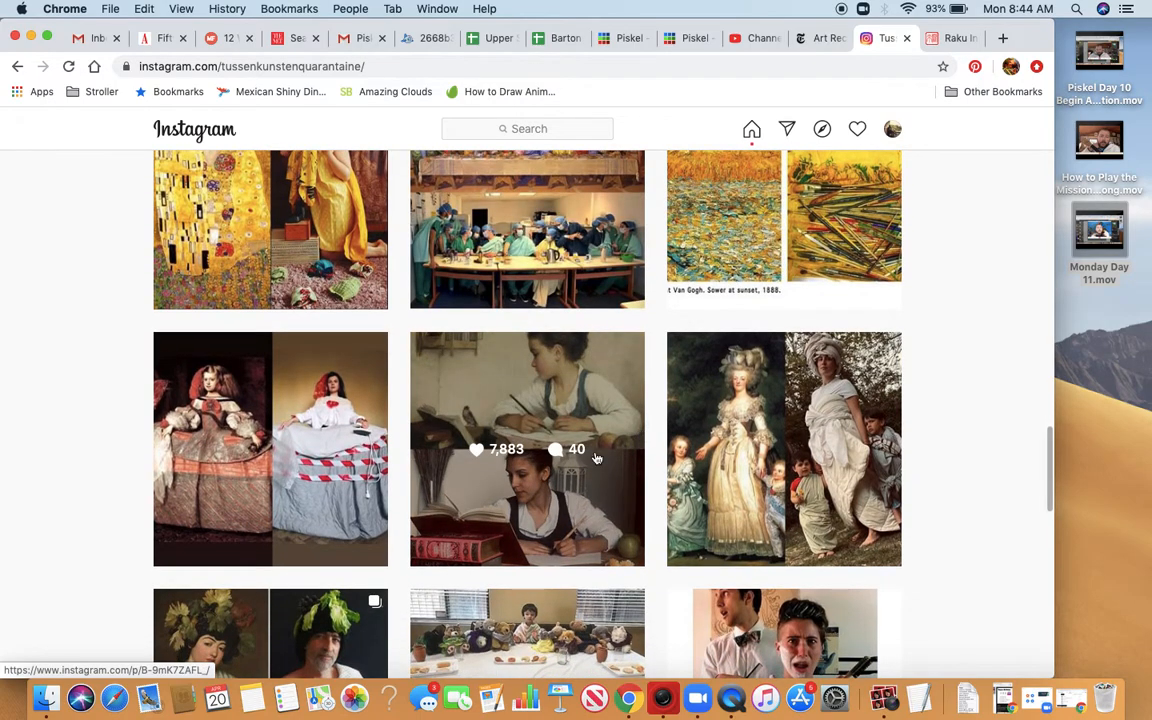
{"action": "left_click", "coordinate": [545, 496]}
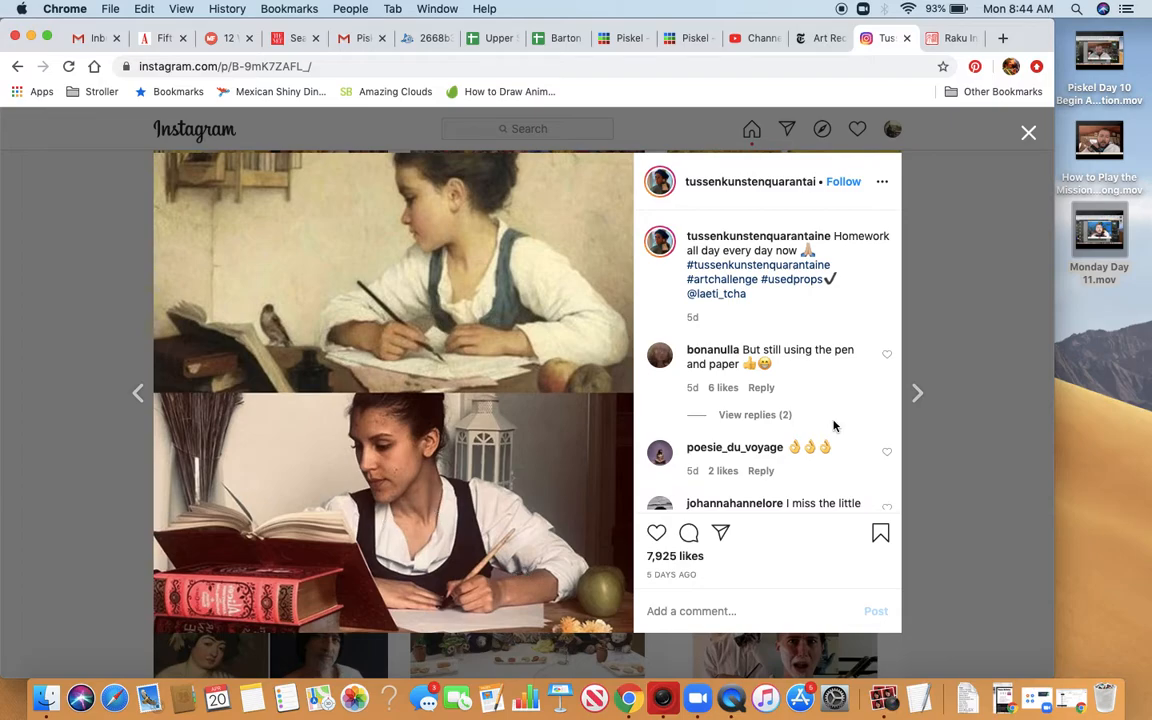
{"action": "left_click", "coordinate": [1029, 133]}
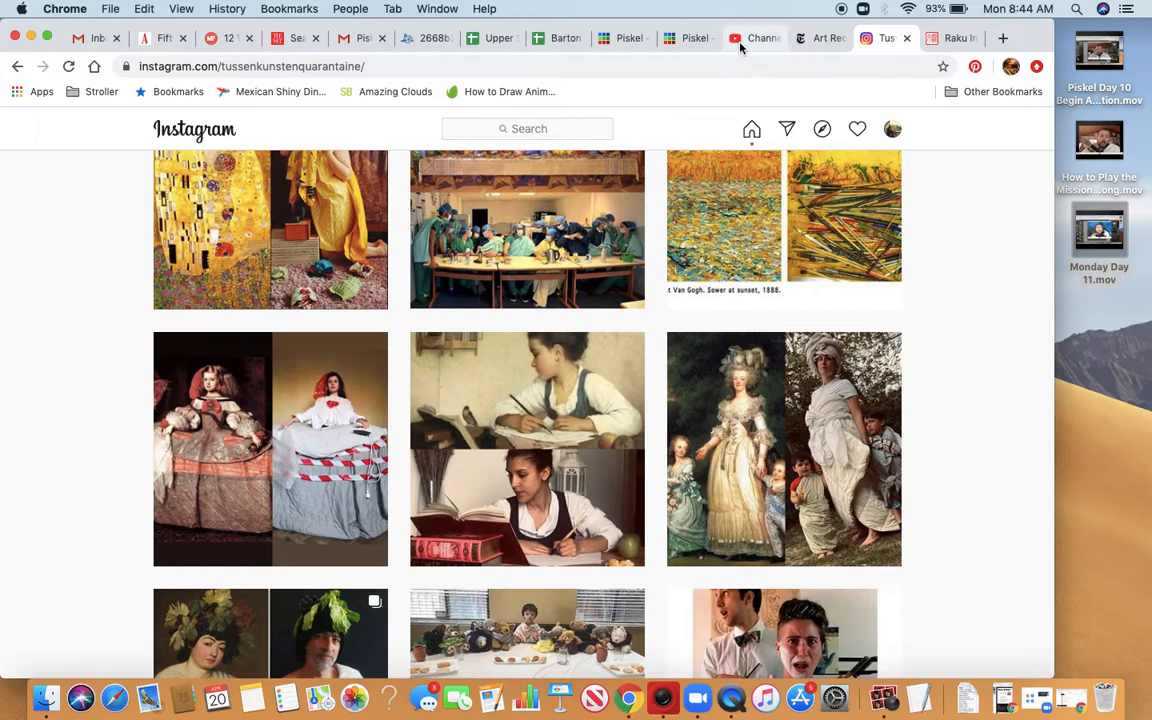
Switch to the tree and purple caterpillar sprite in Piskel and watch its animation in the popup preview.
{"action": "left_click", "coordinate": [688, 39]}
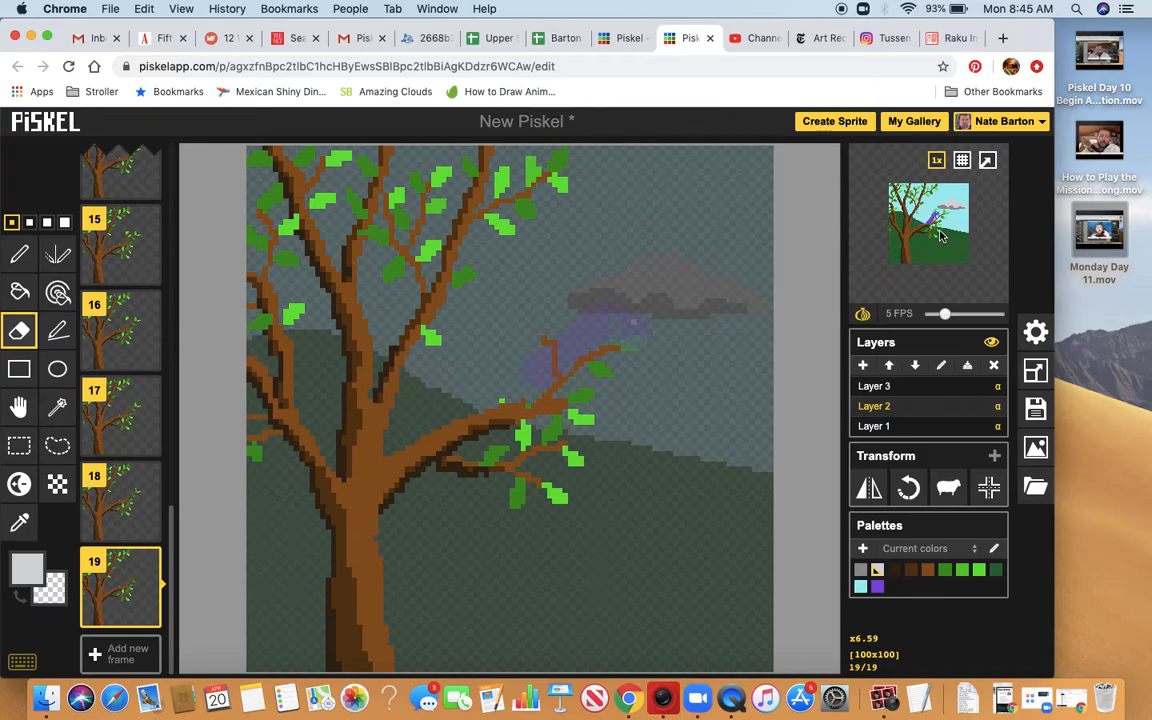
{"action": "left_click", "coordinate": [988, 162]}
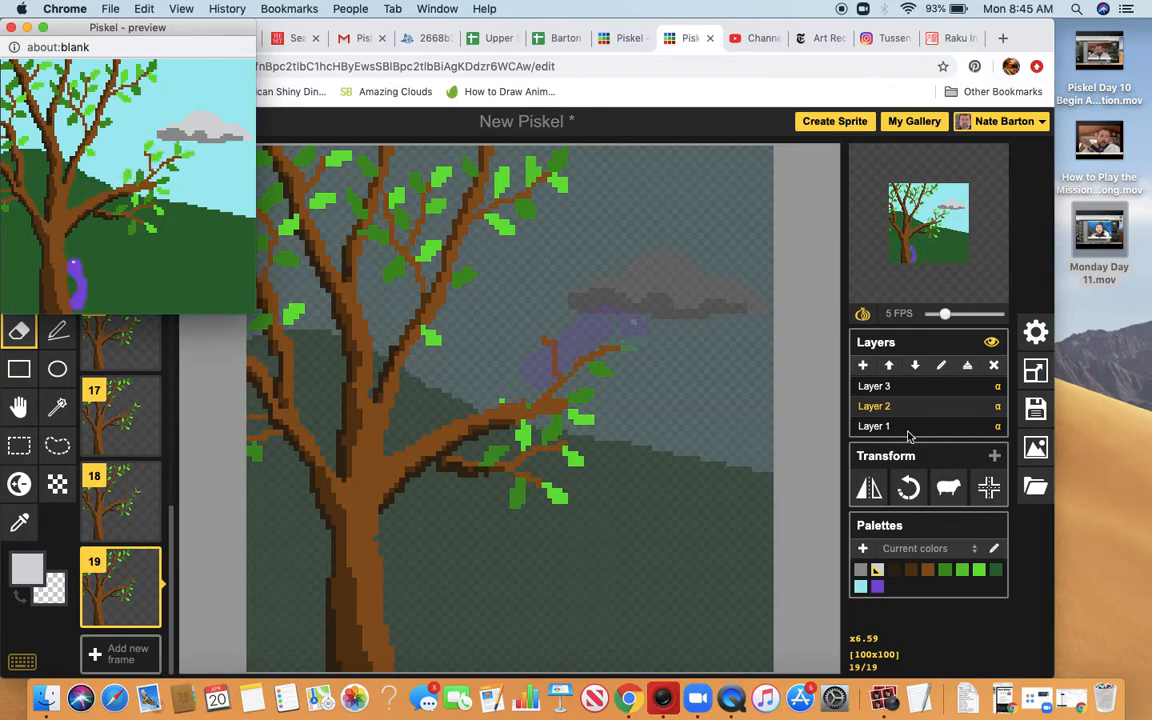
{"action": "left_click", "coordinate": [10, 29]}
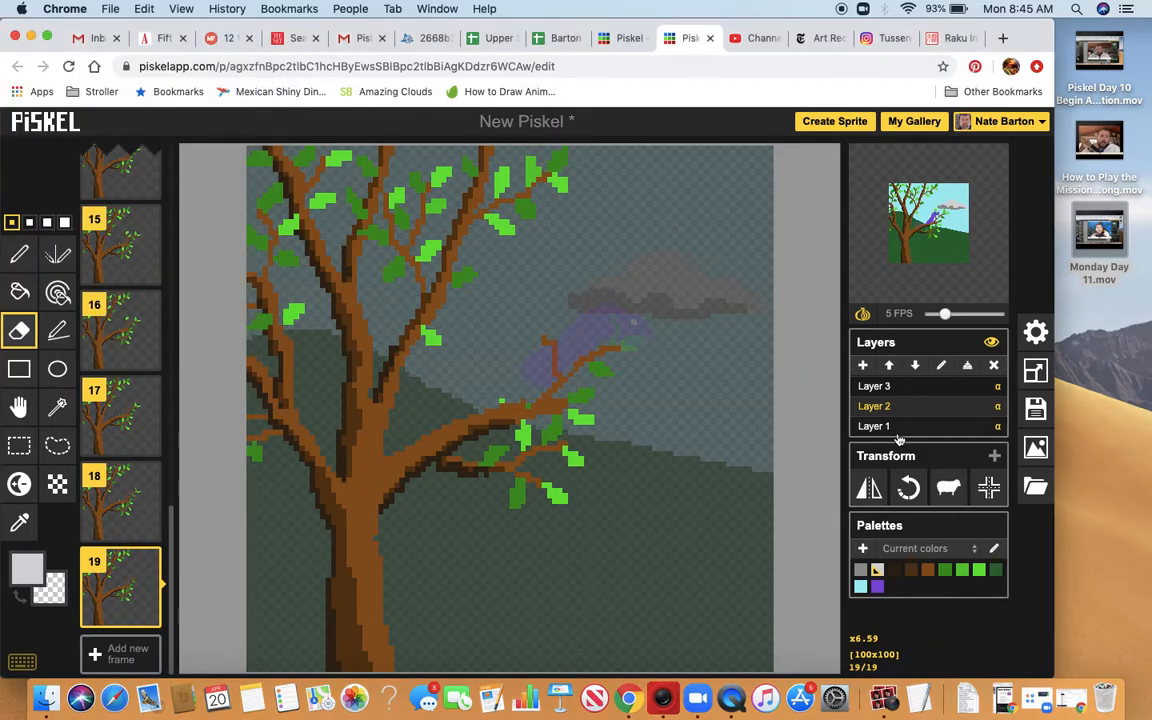
Raise the animation speed to 12 FPS and watch the faster playback in the popup preview.
{"action": "left_click_drag", "start_coordinate": [946, 316], "coordinate": [965, 316]}
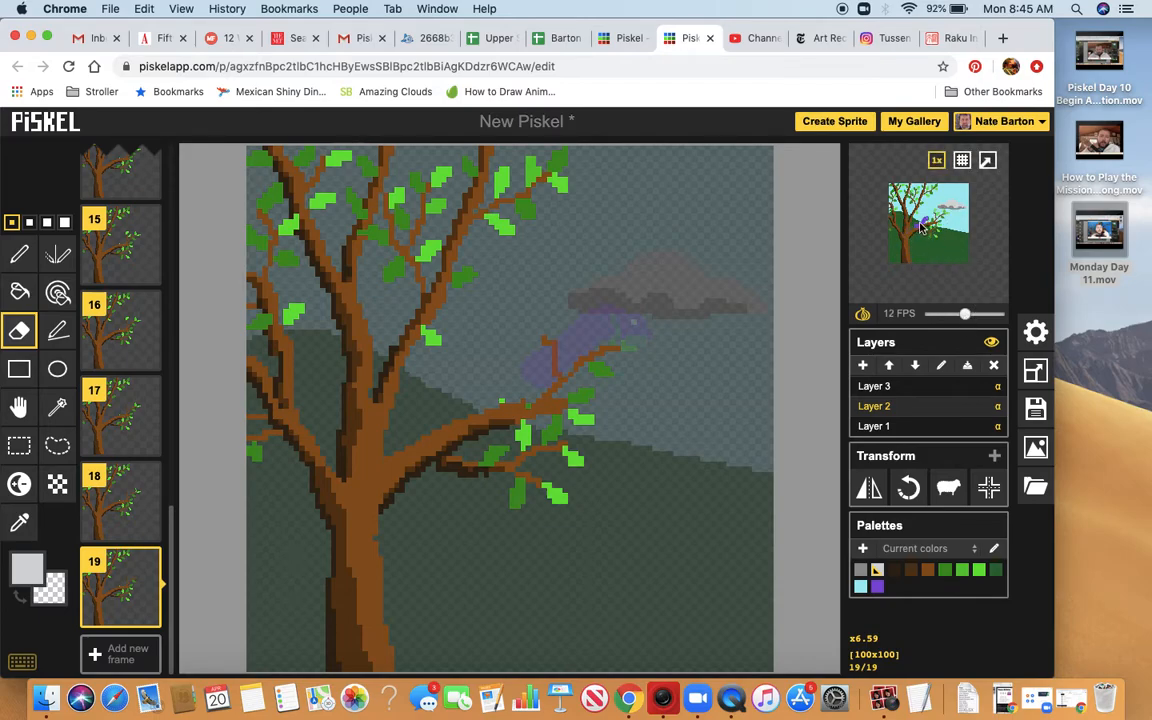
{"action": "left_click", "coordinate": [988, 162]}
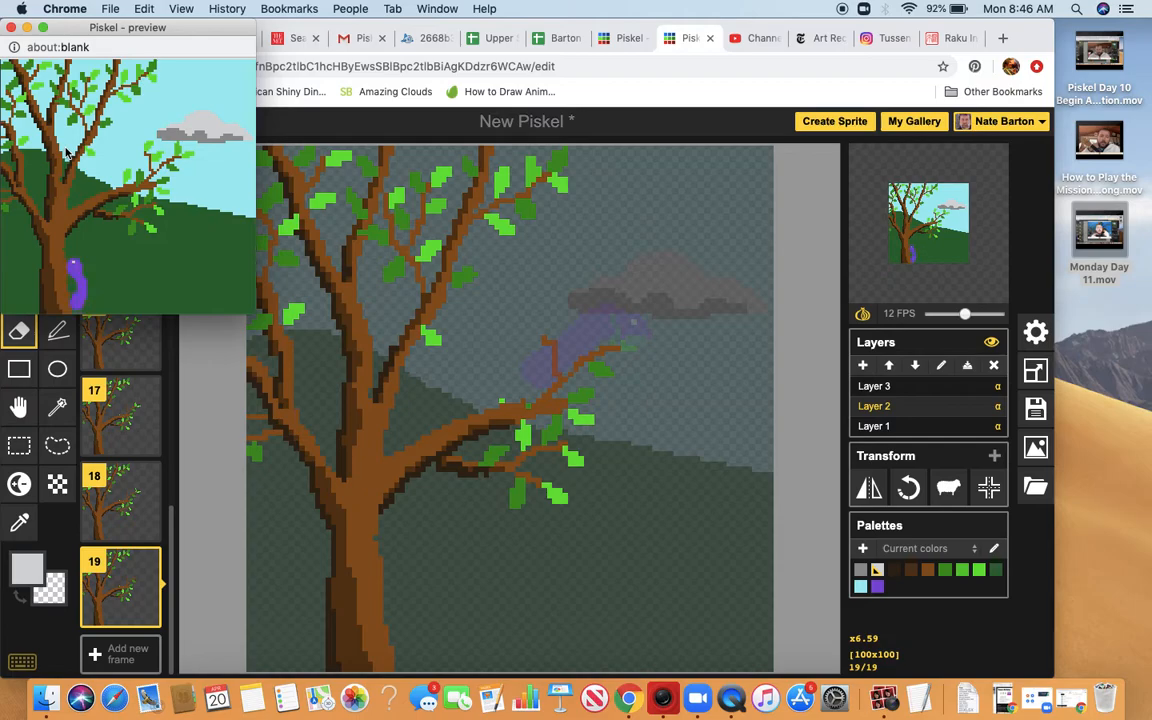
{"action": "left_click", "coordinate": [11, 28]}
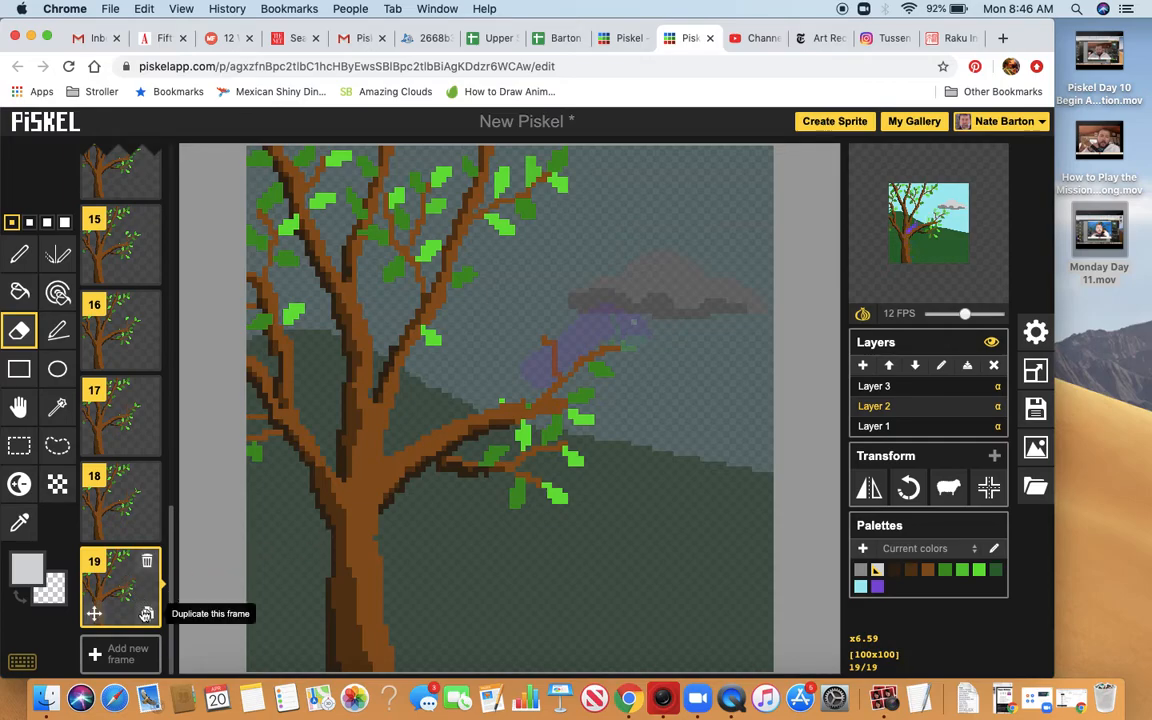
Duplicate frame 19 and erase the front half of the purple caterpillar on Layer 3 using the largest brush size.
{"action": "left_click", "coordinate": [147, 614]}
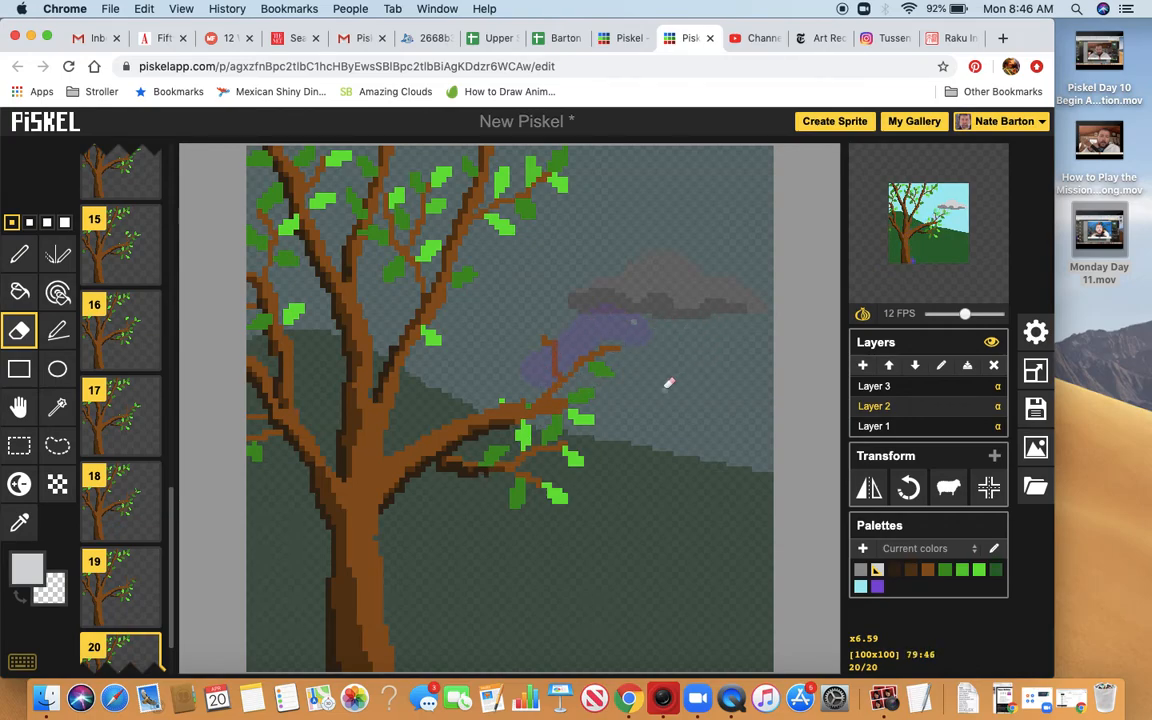
{"action": "left_click", "coordinate": [900, 387]}
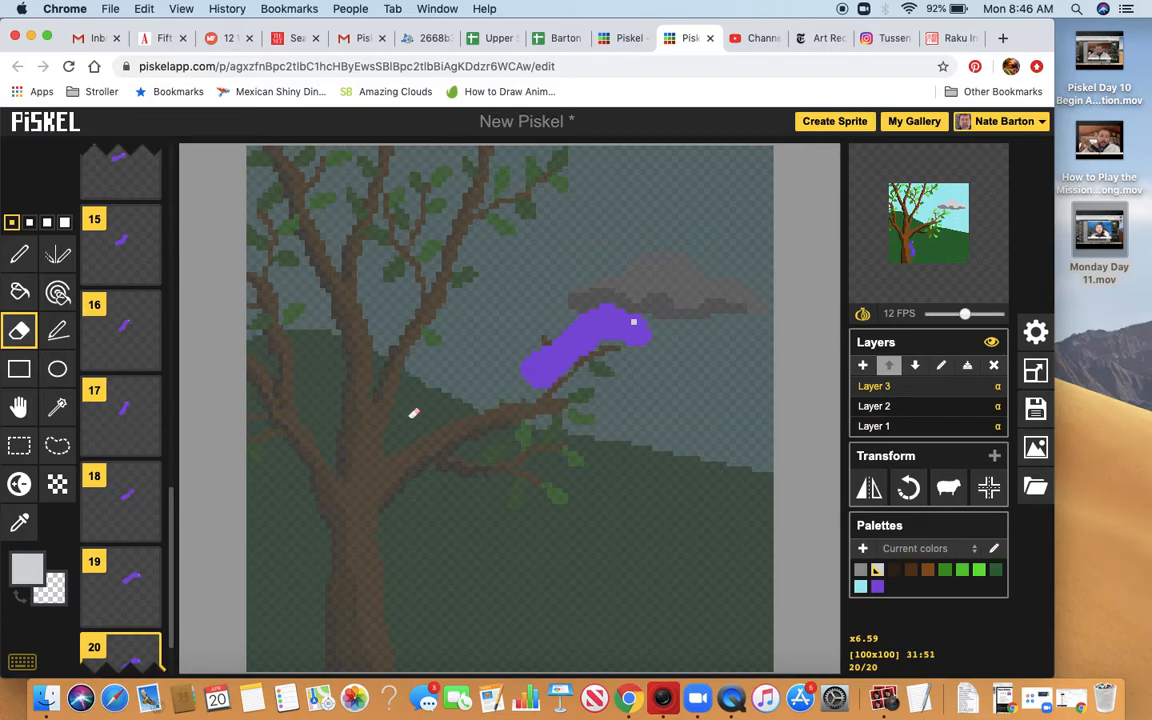
{"action": "mouse_move", "coordinate": [127, 425]}
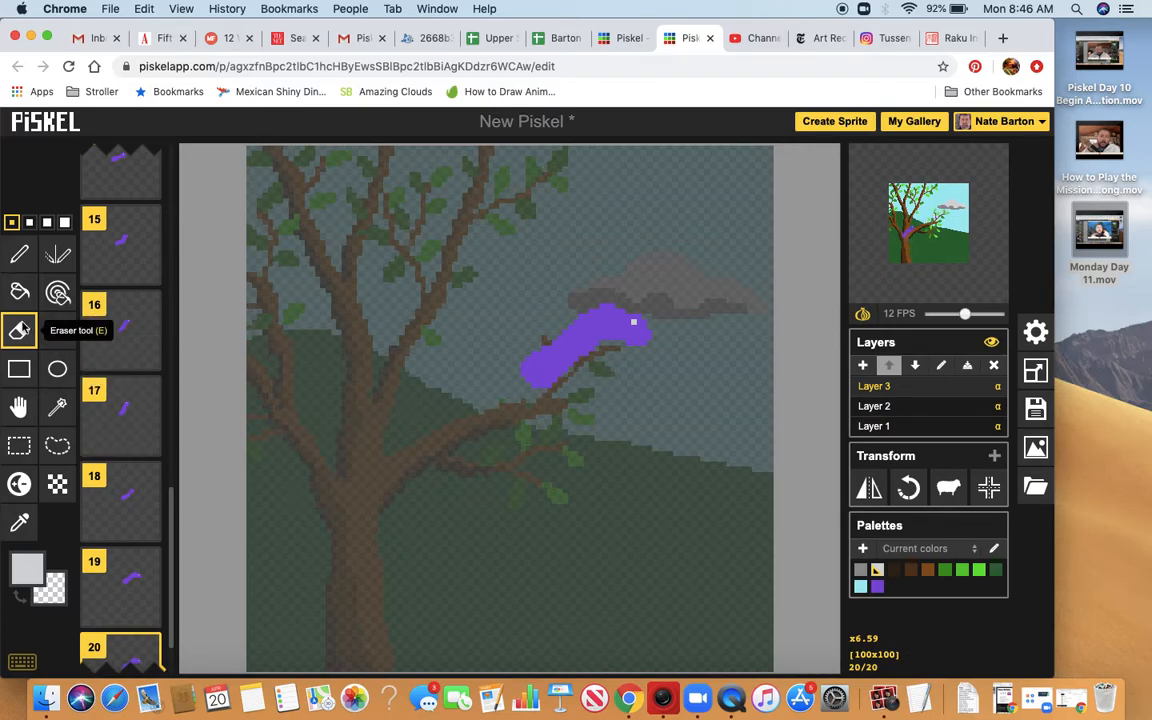
{"action": "left_click", "coordinate": [64, 222]}
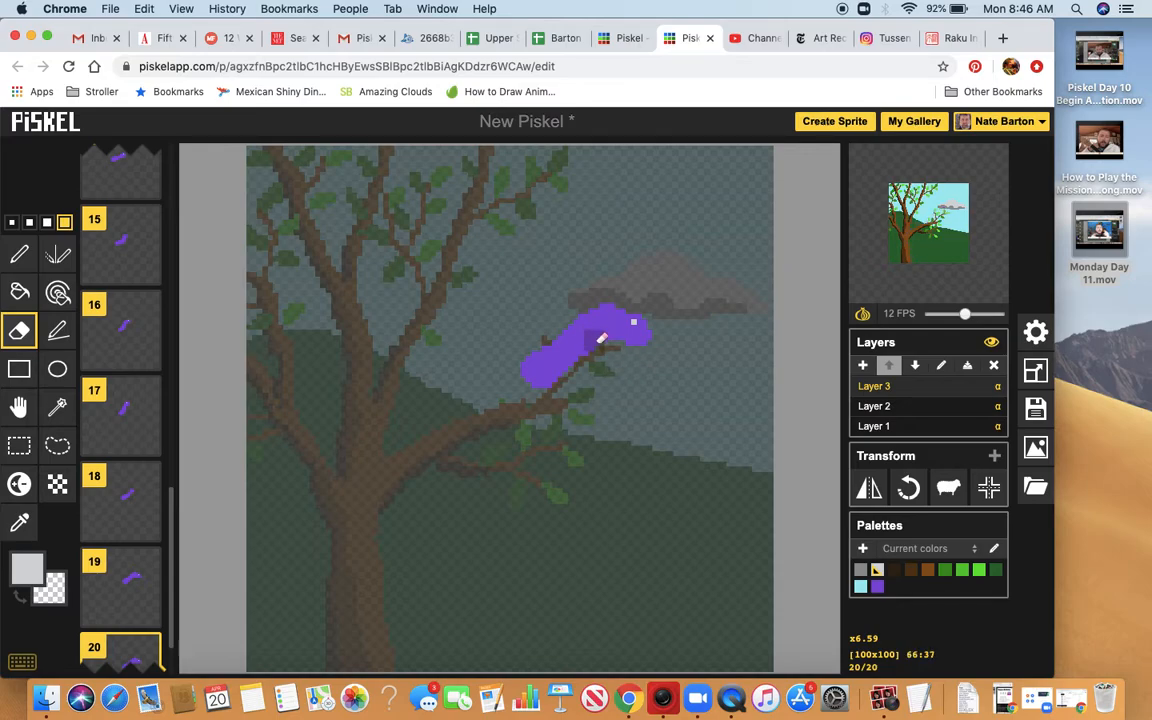
{"action": "left_click_drag", "start_coordinate": [590, 346], "coordinate": [578, 329]}
{"action": "mouse_move", "coordinate": [598, 311]}
{"action": "left_mouse_down"}
{"action": "mouse_move", "coordinate": [635, 312]}
{"action": "mouse_move", "coordinate": [645, 334]}
{"action": "mouse_move", "coordinate": [598, 326]}
{"action": "mouse_move", "coordinate": [637, 345]}
{"action": "left_mouse_up"}
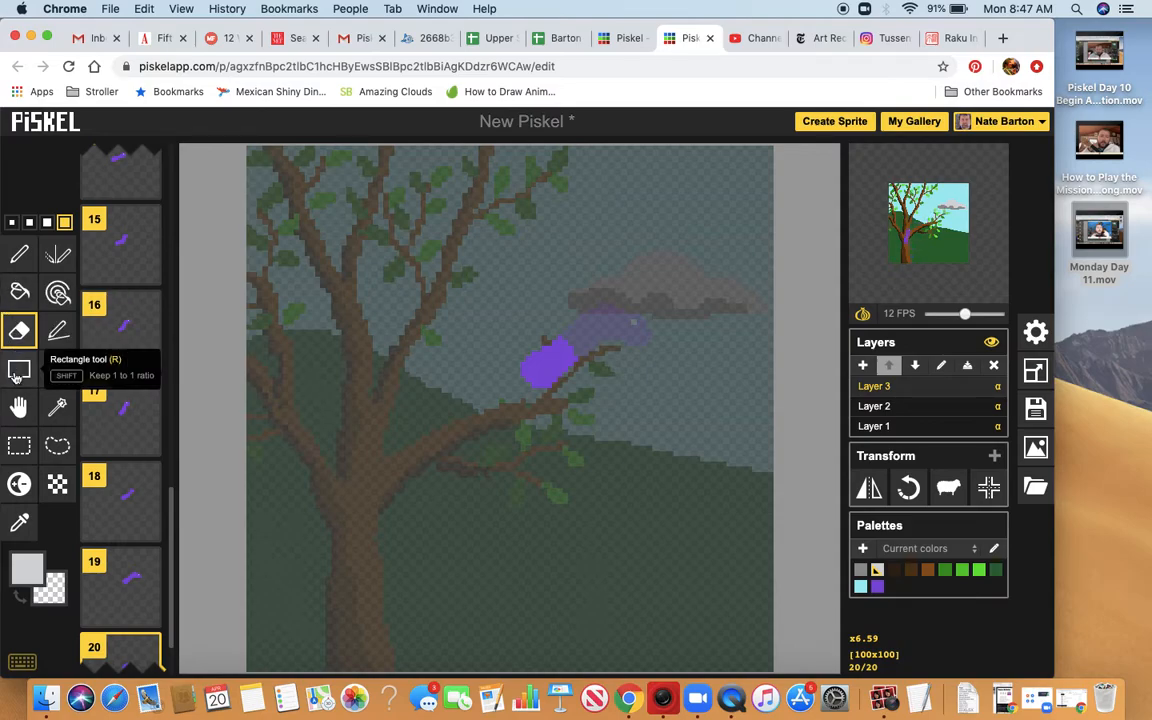
Redraw the caterpillar's front half curling down over the branch tip with a one-pixel purple pen, fill it, and add a light grey eye.
{"action": "key", "text": "p"}
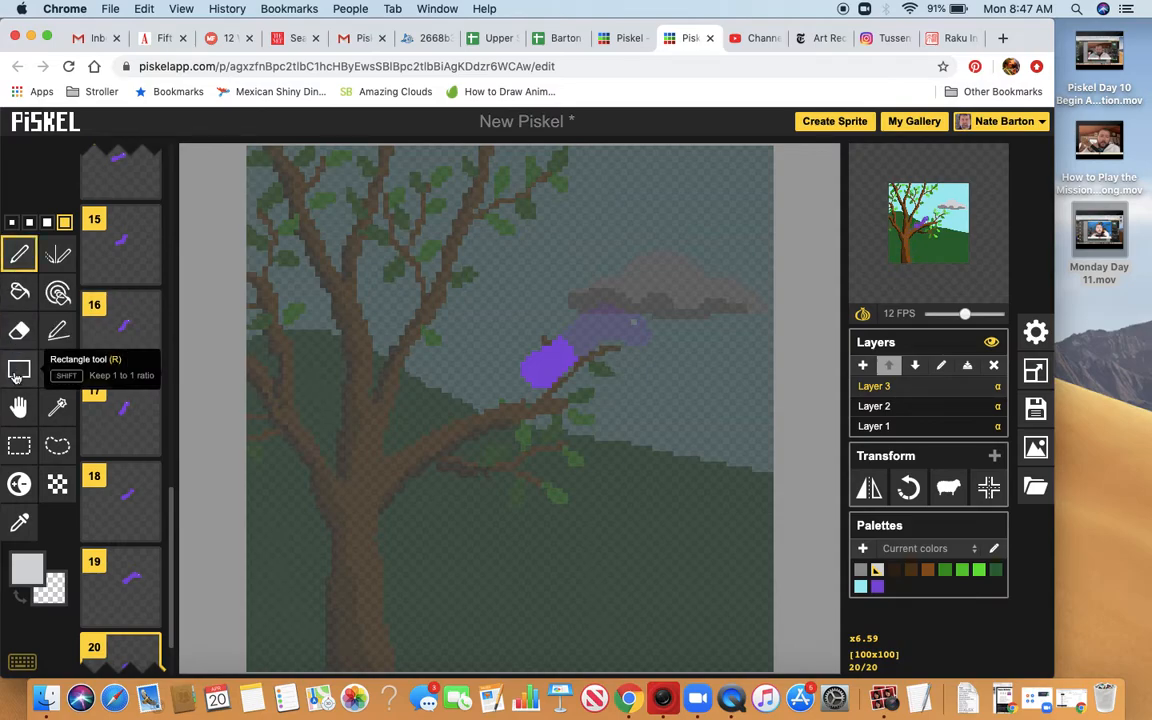
{"action": "left_click", "coordinate": [877, 588]}
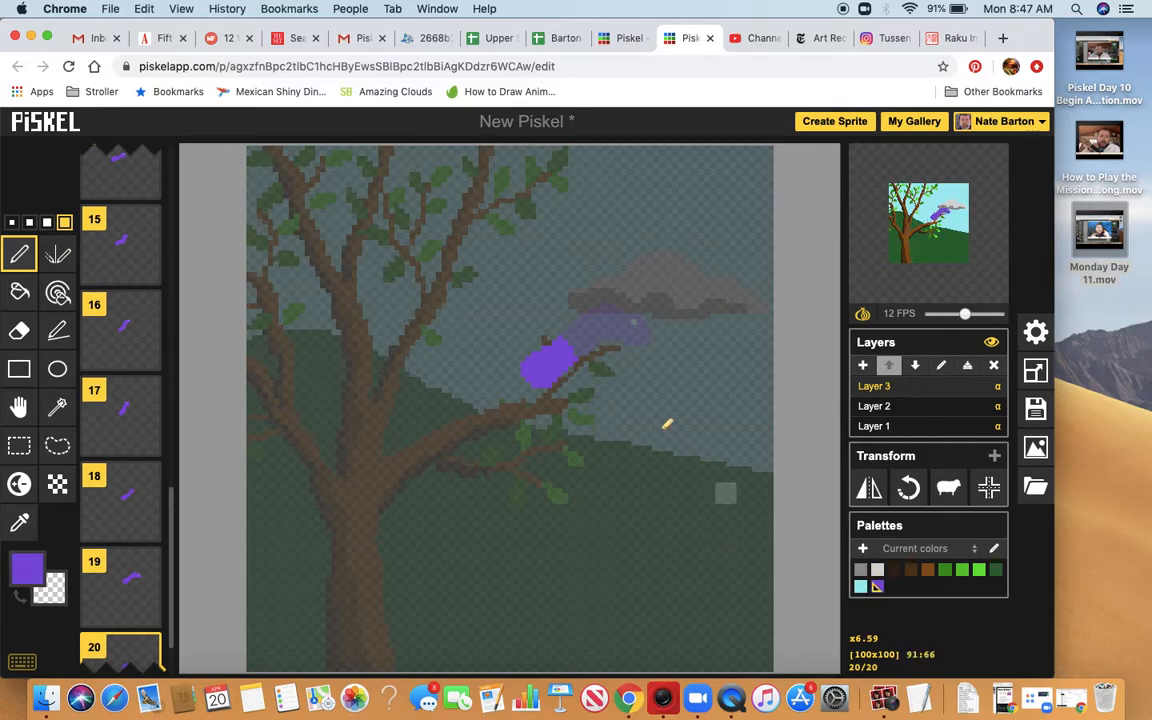
{"action": "left_click", "coordinate": [12, 223]}
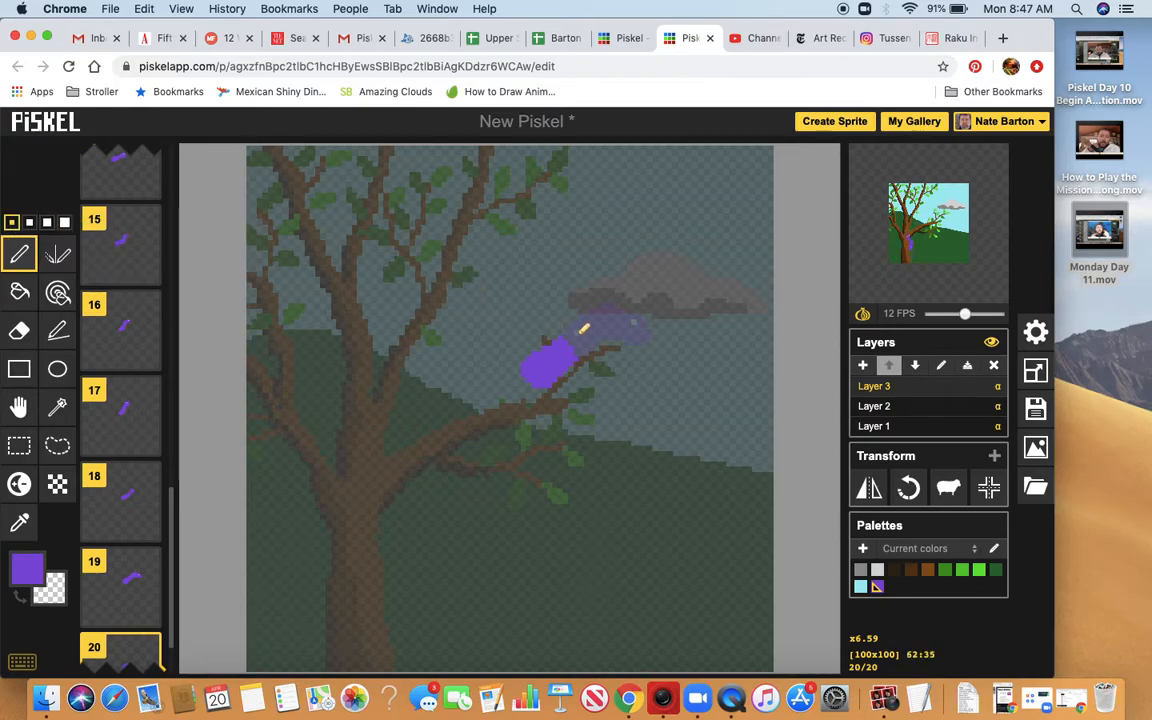
{"action": "mouse_move", "coordinate": [580, 351]}
{"action": "left_mouse_down"}
{"action": "mouse_move", "coordinate": [572, 346]}
{"action": "mouse_move", "coordinate": [599, 338]}
{"action": "mouse_move", "coordinate": [610, 380]}
{"action": "left_mouse_up"}
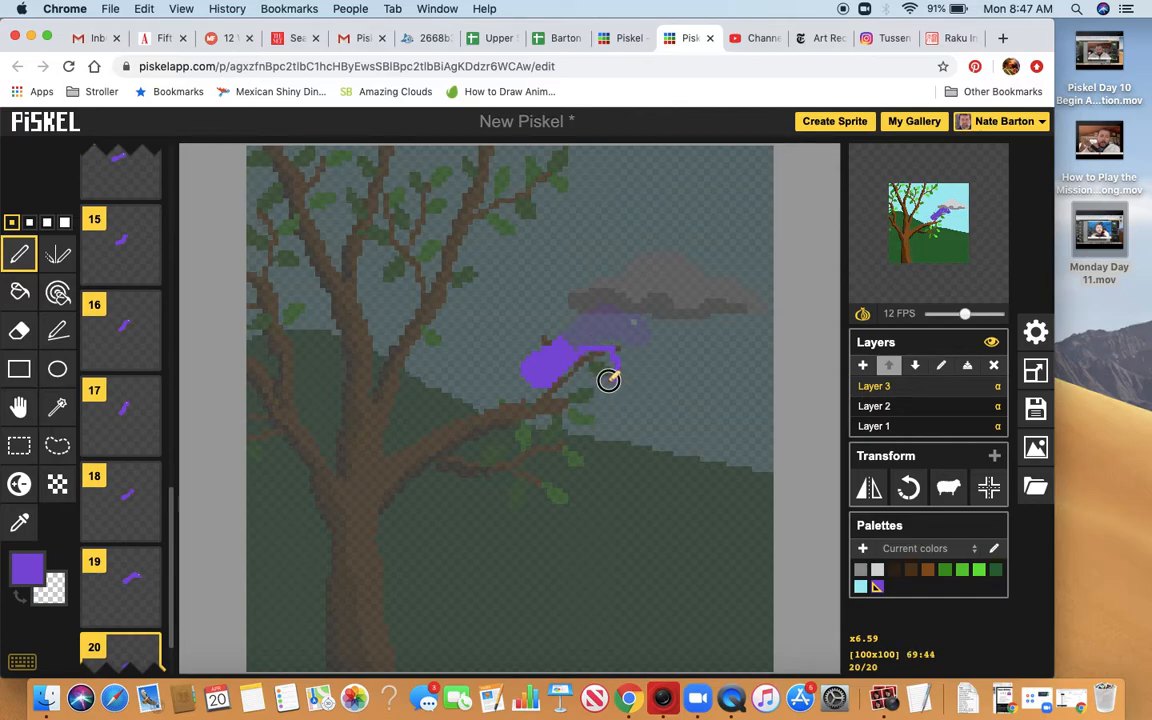
{"action": "mouse_move", "coordinate": [606, 374]}
{"action": "left_mouse_down"}
{"action": "mouse_move", "coordinate": [565, 331]}
{"action": "mouse_move", "coordinate": [625, 332]}
{"action": "mouse_move", "coordinate": [641, 351]}
{"action": "mouse_move", "coordinate": [608, 379]}
{"action": "left_mouse_up"}
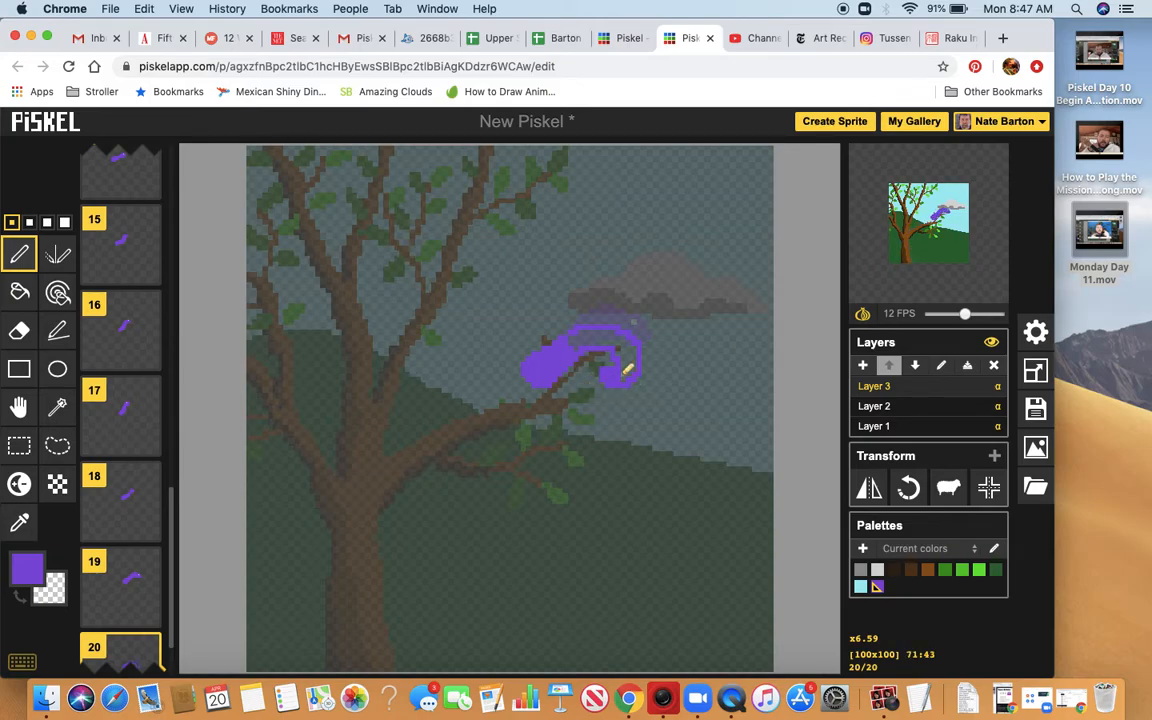
{"action": "key", "text": "b"}
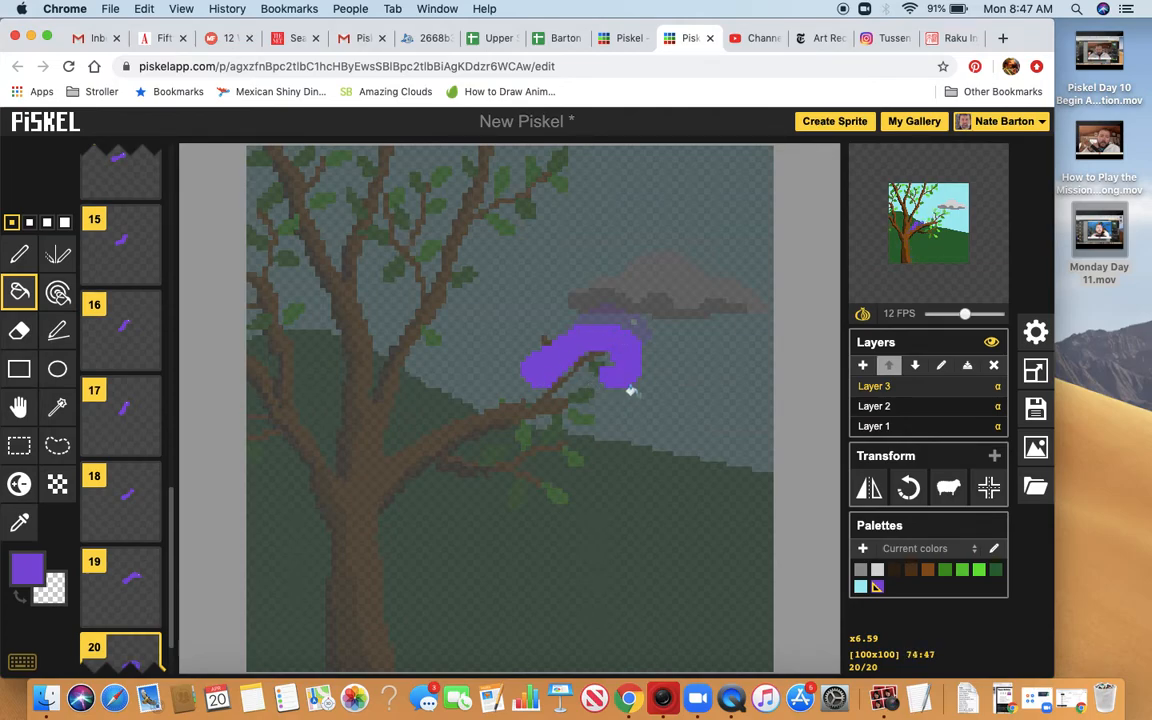
{"action": "key", "text": "p"}
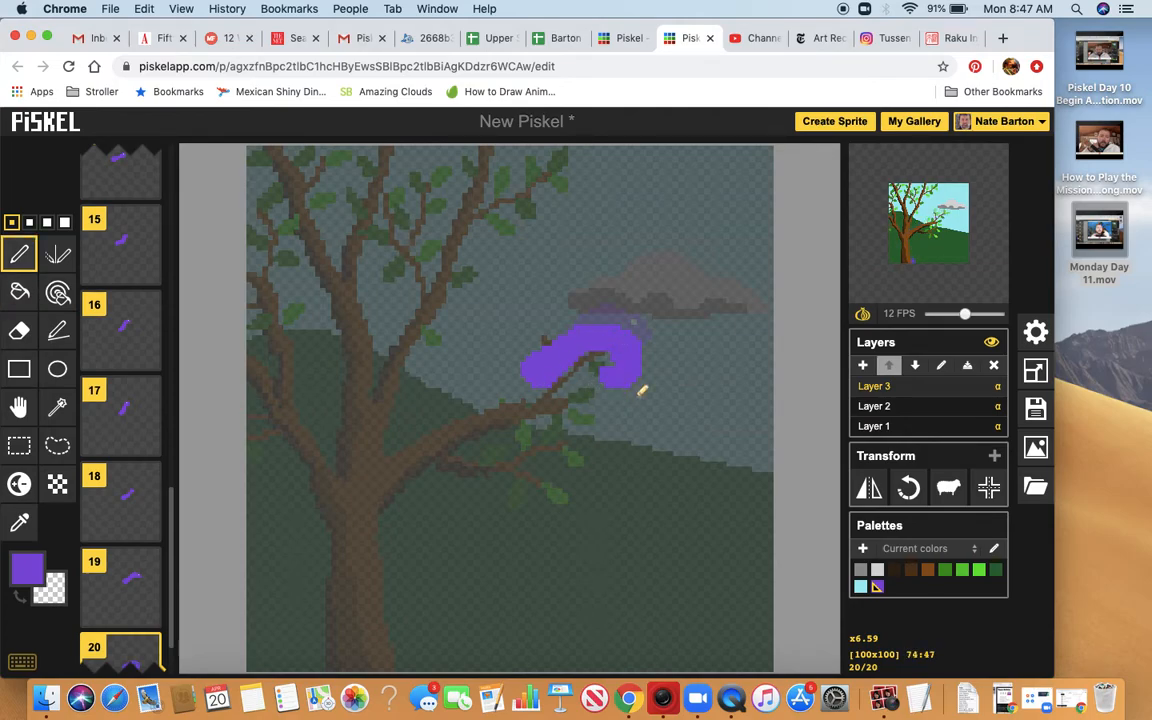
{"action": "left_click", "coordinate": [878, 570]}
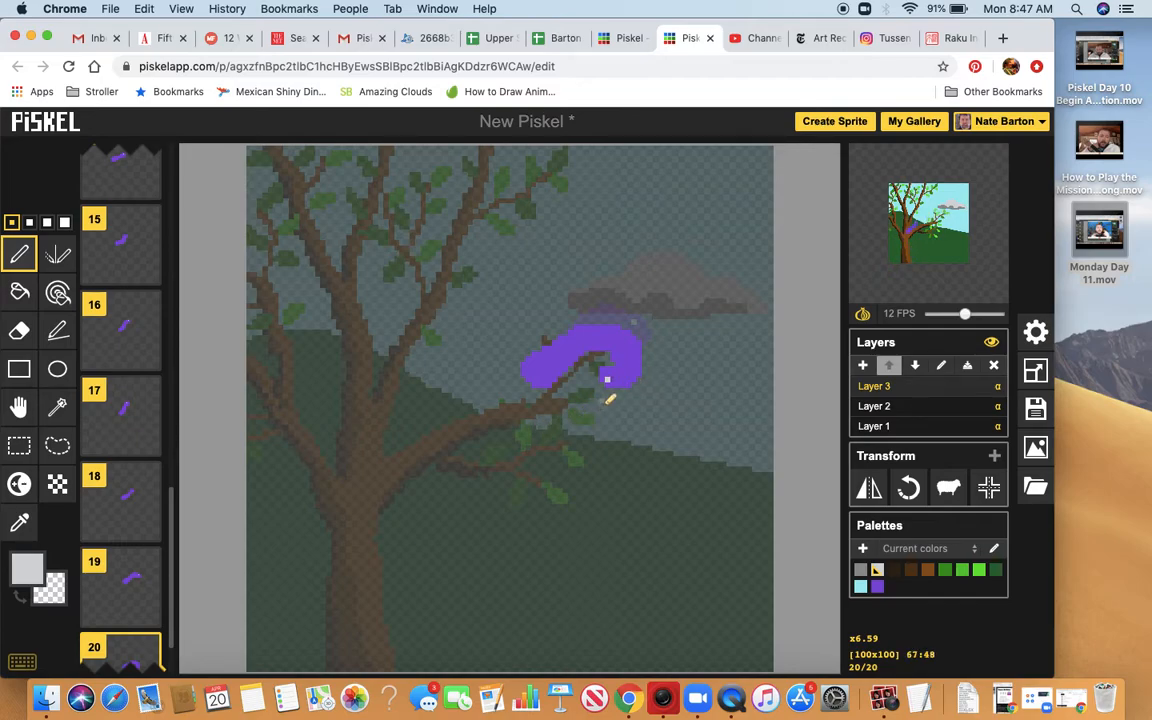
Erase the leaf at the branch tip beside the caterpillar's head on Layer 2 of frame 20.
{"action": "left_click", "coordinate": [904, 406]}
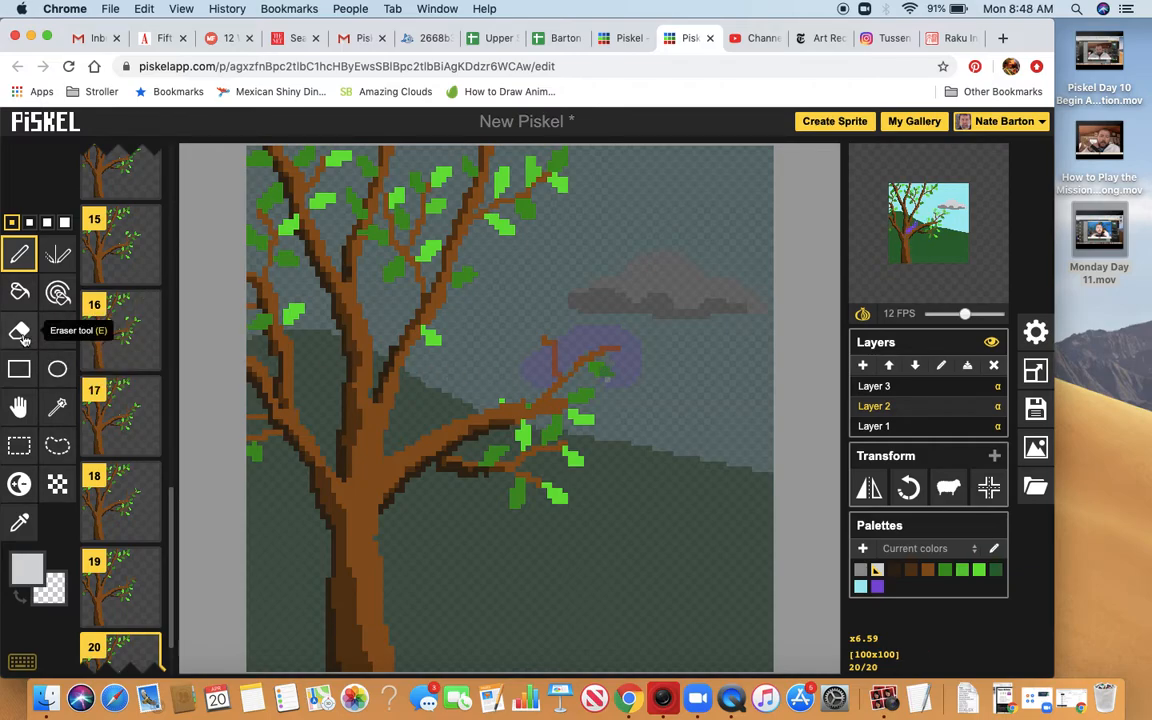
{"action": "key", "text": "e"}
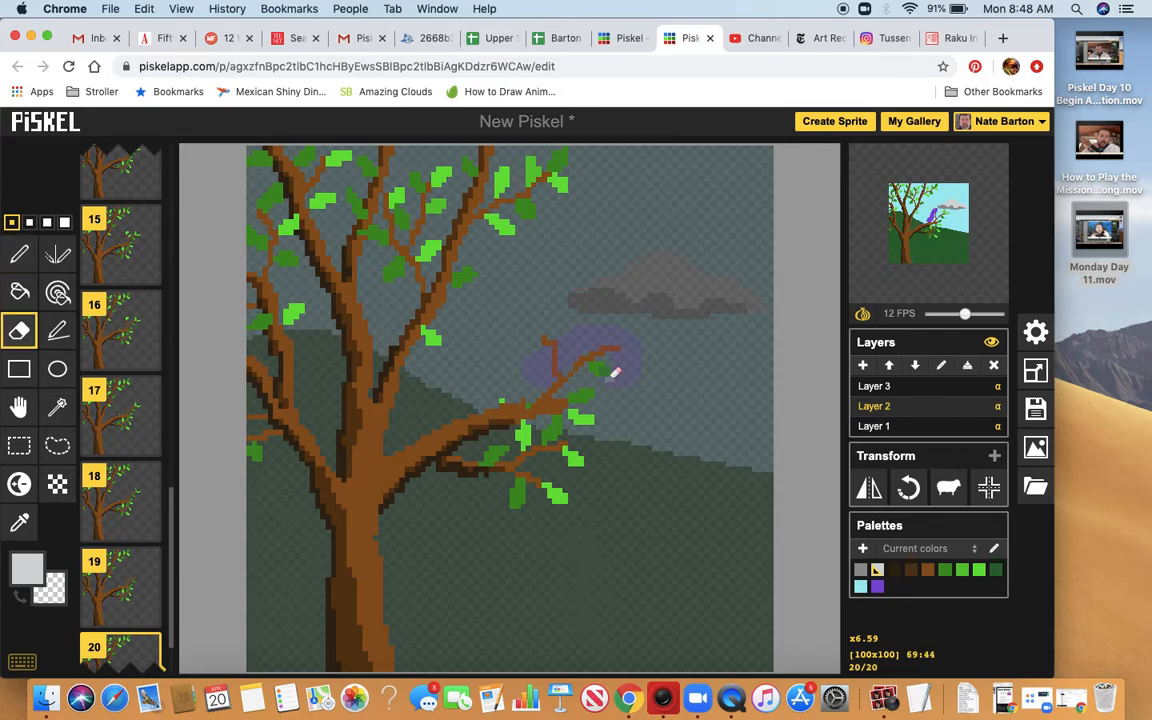
{"action": "mouse_move", "coordinate": [609, 368]}
{"action": "left_mouse_down"}
{"action": "mouse_move", "coordinate": [592, 365]}
{"action": "mouse_move", "coordinate": [612, 378]}
{"action": "mouse_move", "coordinate": [596, 370]}
{"action": "mouse_move", "coordinate": [614, 373]}
{"action": "mouse_move", "coordinate": [625, 345]}
{"action": "left_mouse_up"}
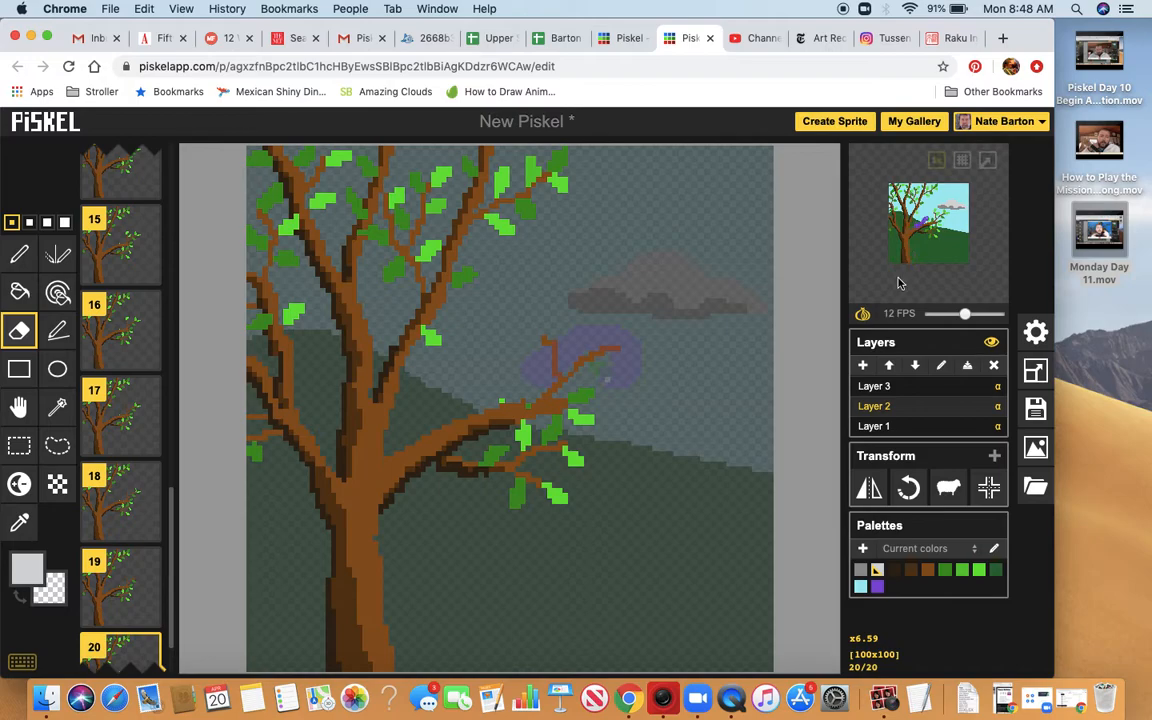
Set the animation speed to 5 FPS and play the animation in the popup preview.
{"action": "mouse_move", "coordinate": [990, 166]}
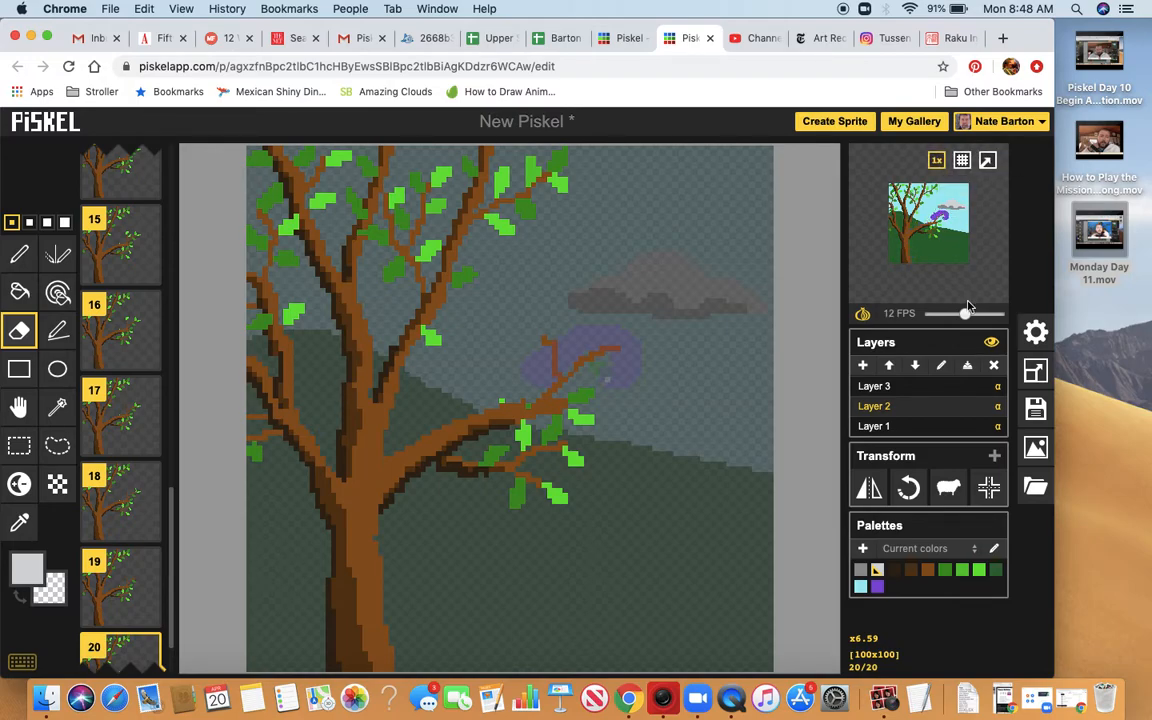
{"action": "left_click_drag", "start_coordinate": [967, 316], "coordinate": [946, 316]}
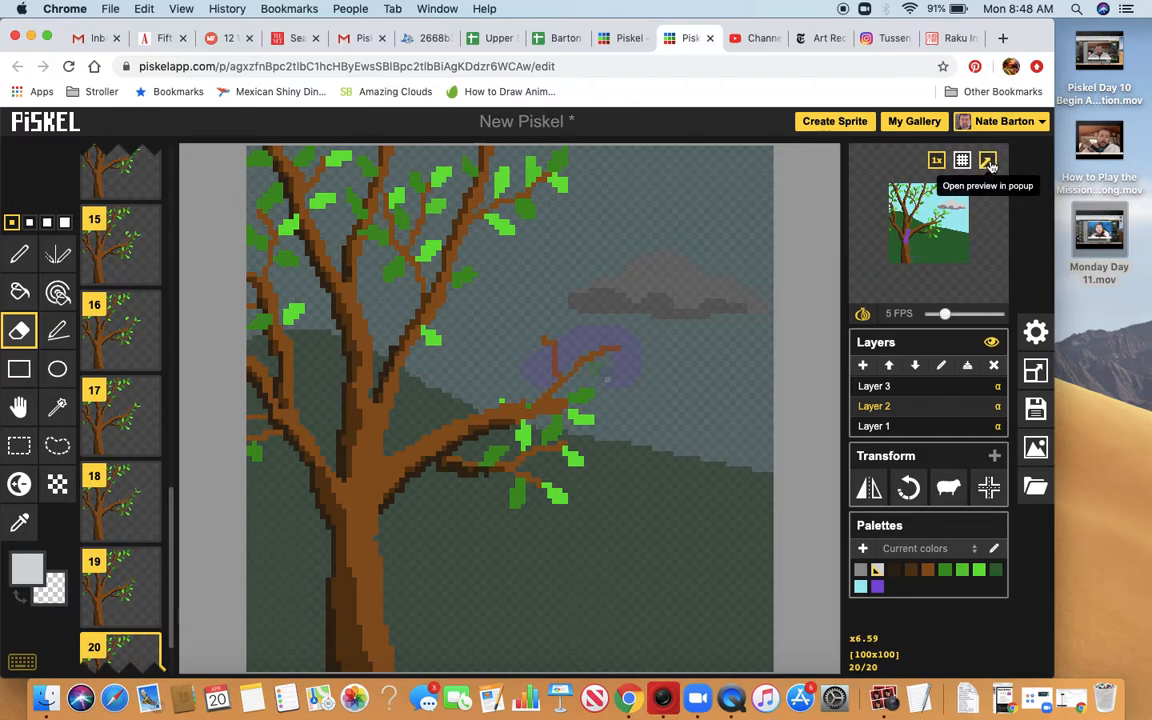
{"action": "left_click", "coordinate": [988, 162]}
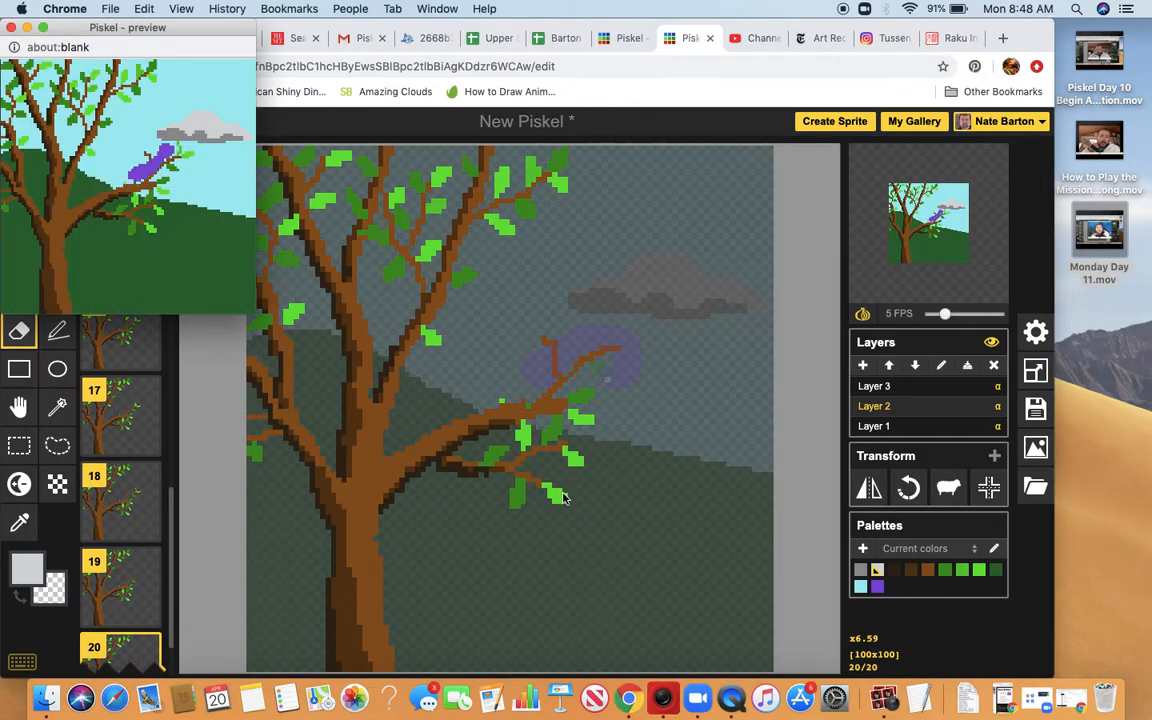